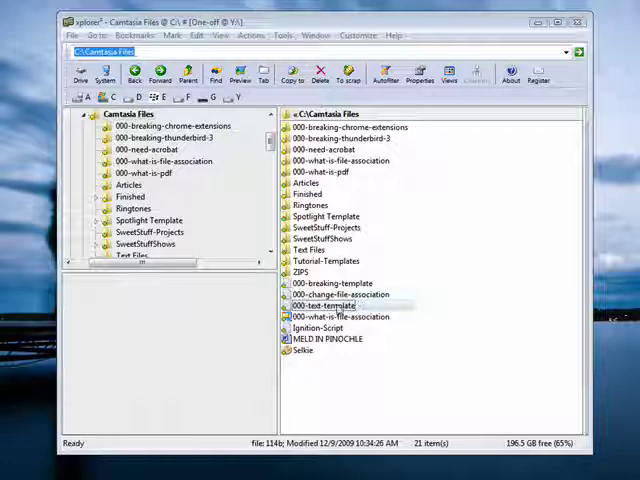
Select the 000-text-template file in the Camtasia Files folder.
{"action": "left_click", "coordinate": [344, 308]}
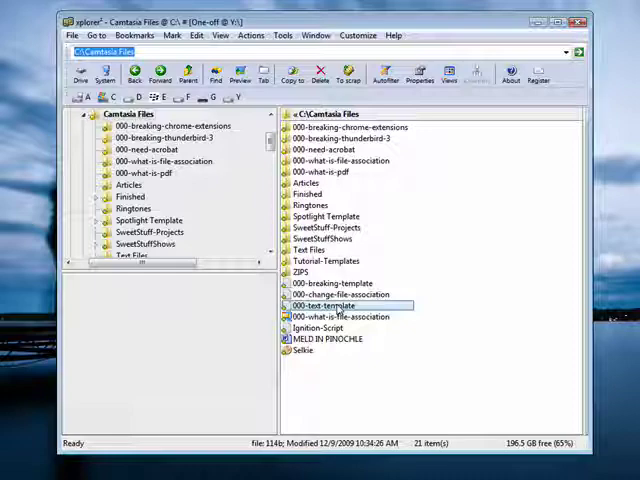
Open 000-text-template in Notepad twice to confirm its current program, closing it each time.
{"action": "double_click", "coordinate": [338, 311]}
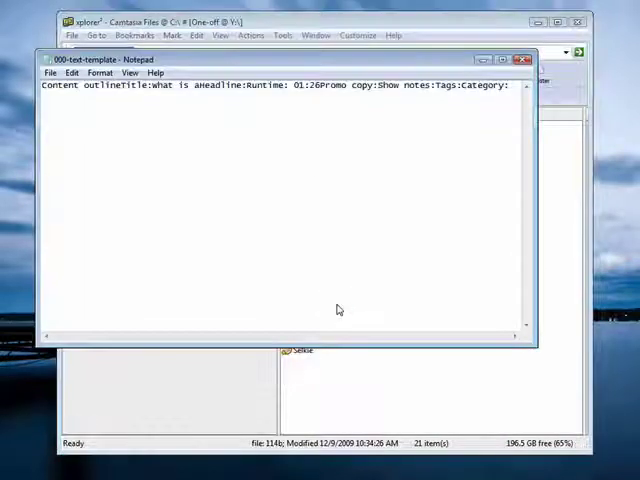
{"action": "left_click_drag", "start_coordinate": [308, 62], "coordinate": [319, 99]}
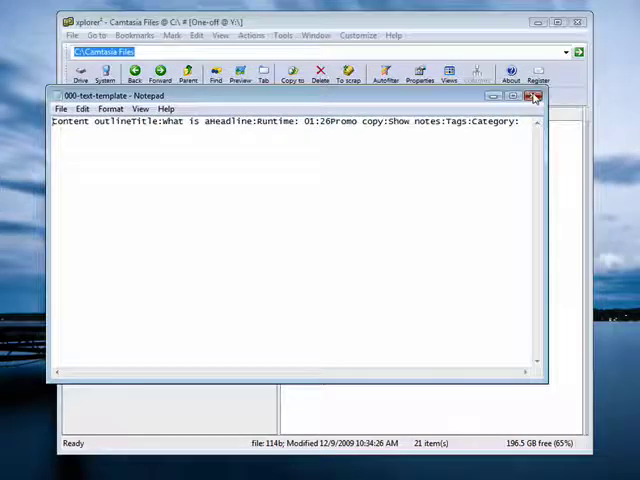
{"action": "left_click", "coordinate": [534, 96]}
{"action": "double_click", "coordinate": [364, 306]}
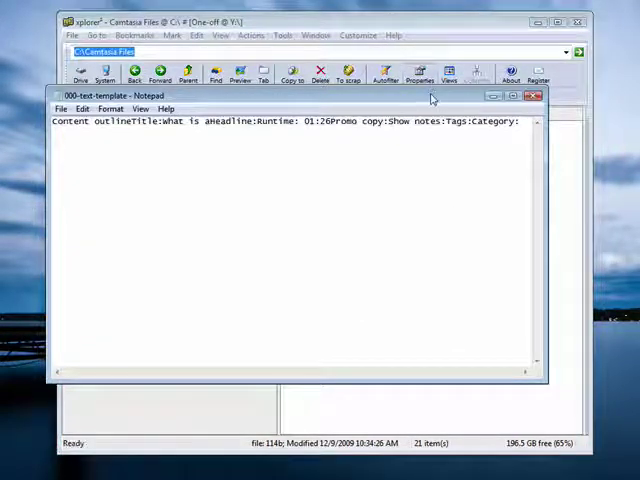
{"action": "left_click_drag", "start_coordinate": [431, 99], "coordinate": [463, 94]}
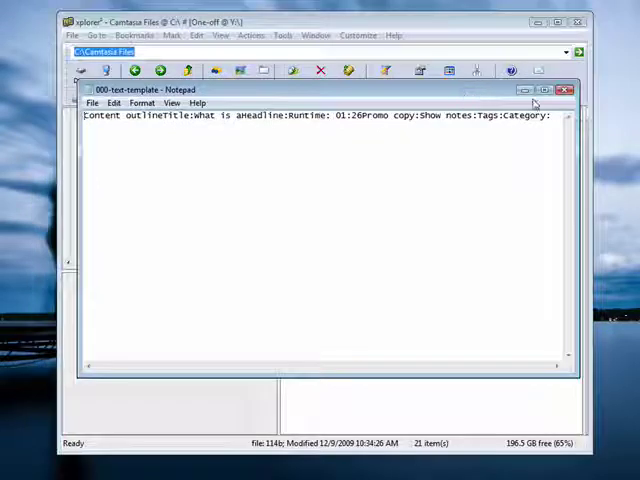
{"action": "left_click", "coordinate": [564, 91]}
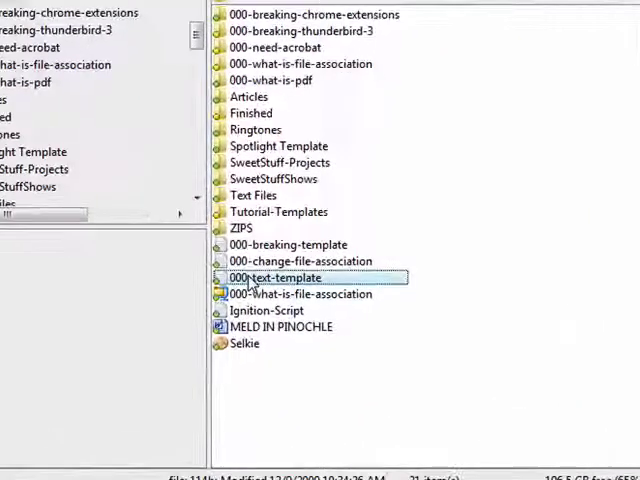
Bring up the context menu for 000-text-template to reach Open With.
{"action": "right_click", "coordinate": [251, 283]}
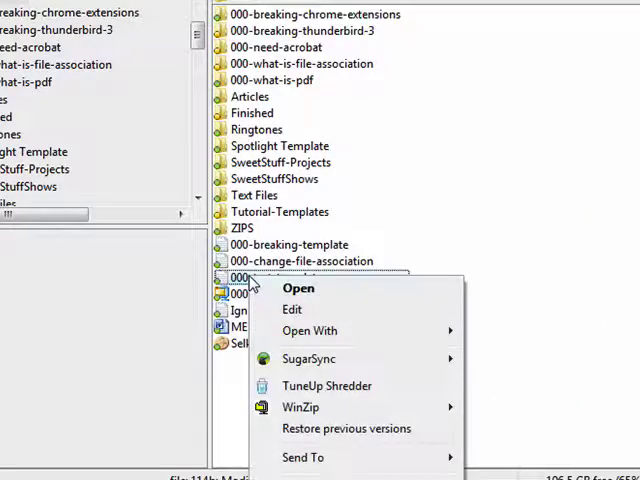
{"action": "mouse_move", "coordinate": [310, 330]}
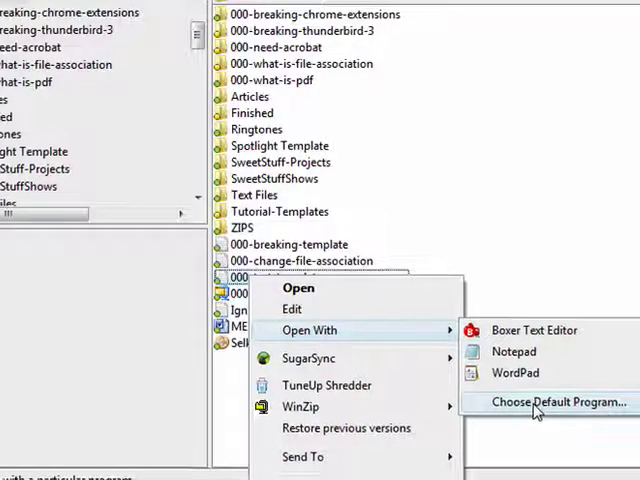
Reach the Choose Default Program dialog, look at Browse..., and cancel back to the recommended list.
{"action": "left_click", "coordinate": [537, 404]}
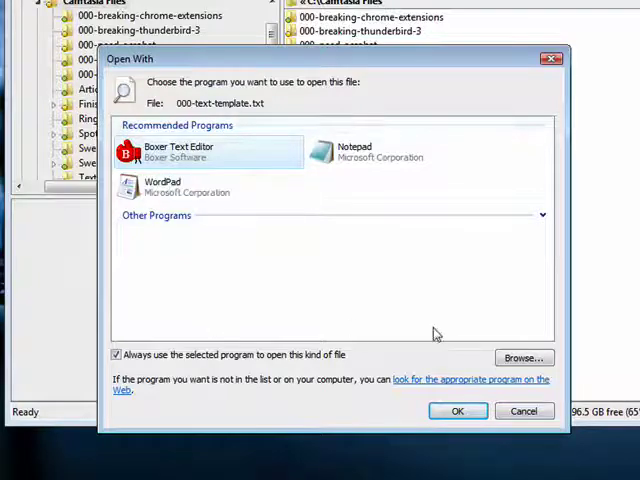
{"action": "left_click", "coordinate": [512, 358]}
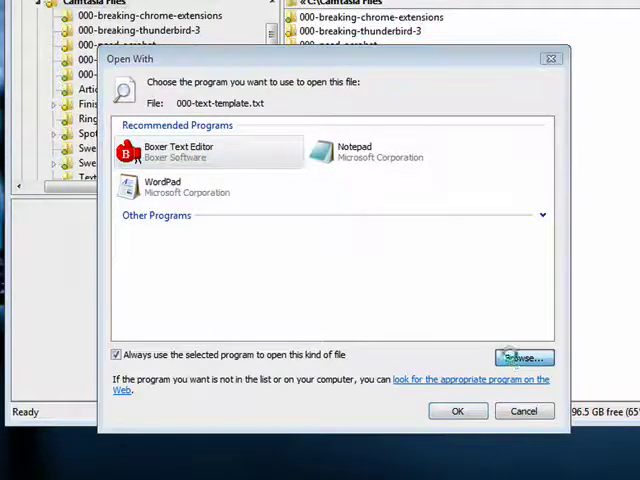
{"action": "left_click_drag", "start_coordinate": [460, 78], "coordinate": [432, 18]}
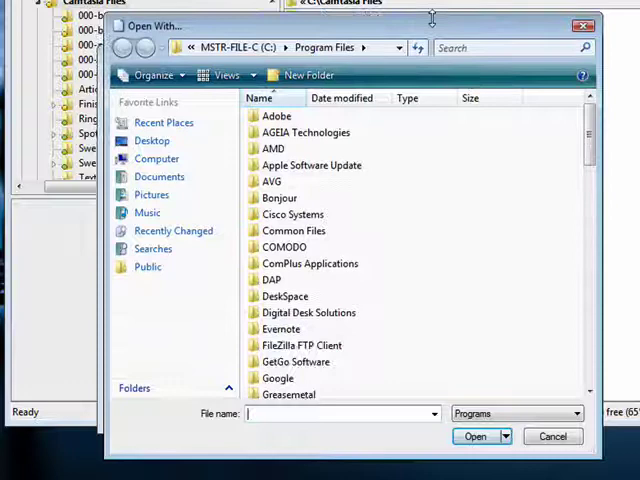
{"action": "left_click", "coordinate": [552, 437]}
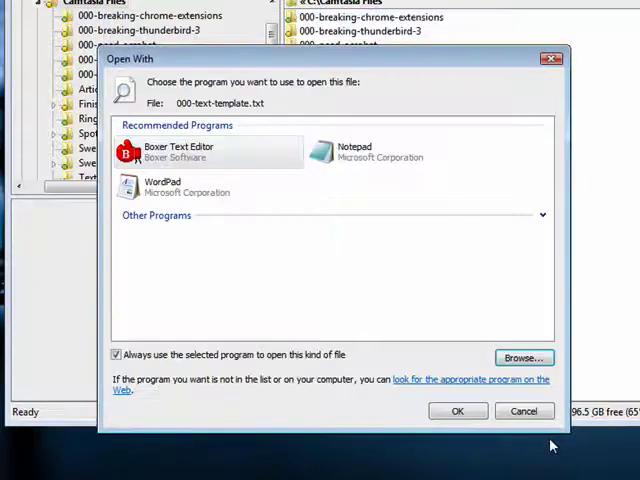
Confirm Boxer Text Editor as default so 000-text-template.txt opens in it, and position its window.
{"action": "left_click", "coordinate": [458, 412]}
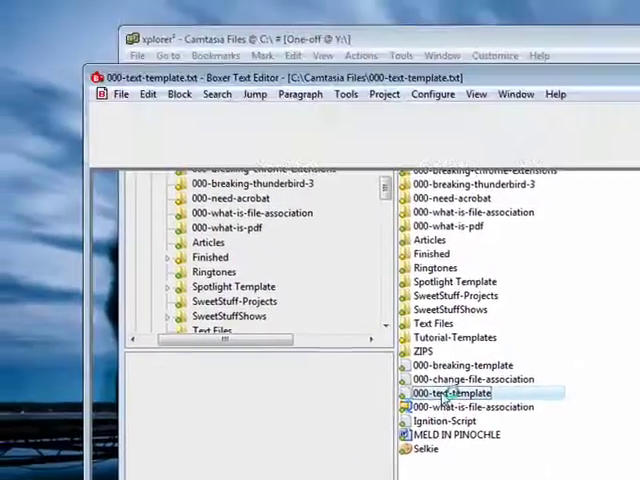
{"action": "mouse_move", "coordinate": [476, 83]}
{"action": "left_mouse_down"}
{"action": "mouse_move", "coordinate": [468, 58]}
{"action": "mouse_move", "coordinate": [414, 33]}
{"action": "left_mouse_up"}
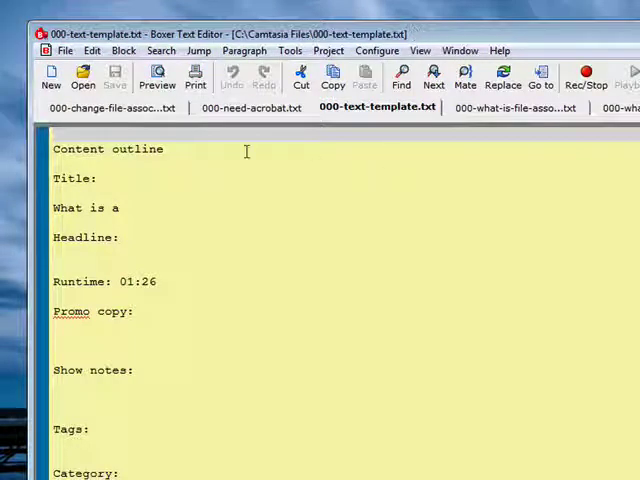